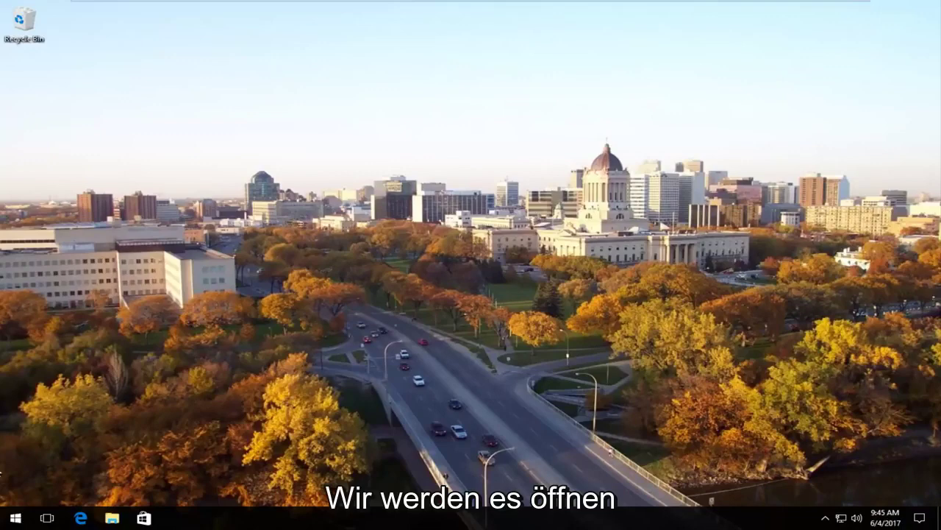
Search the Start menu for 'services' and launch the Services desktop app.
left_click(14, 519)
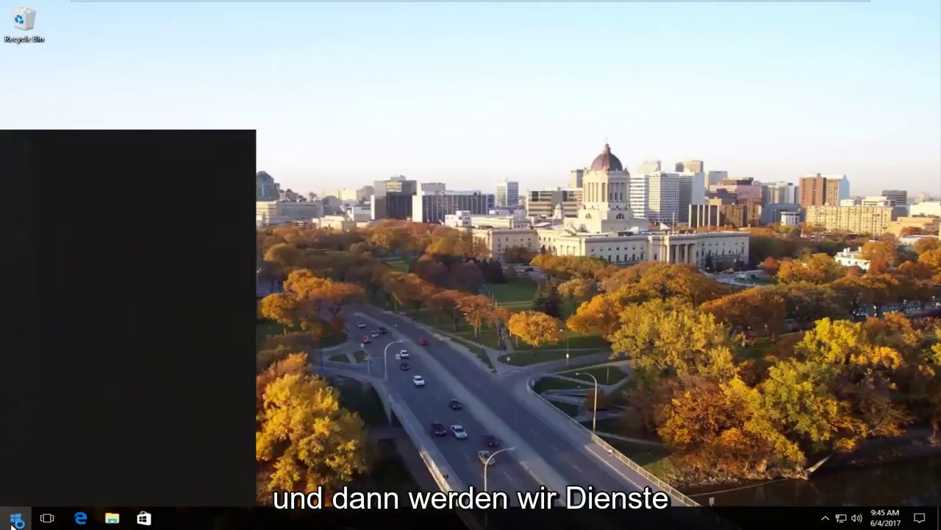
type("serv")
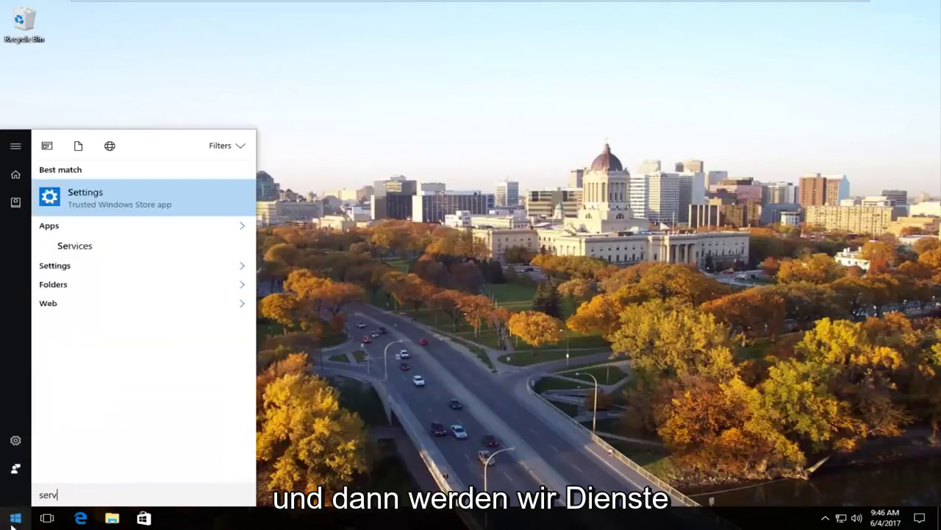
type("ices")
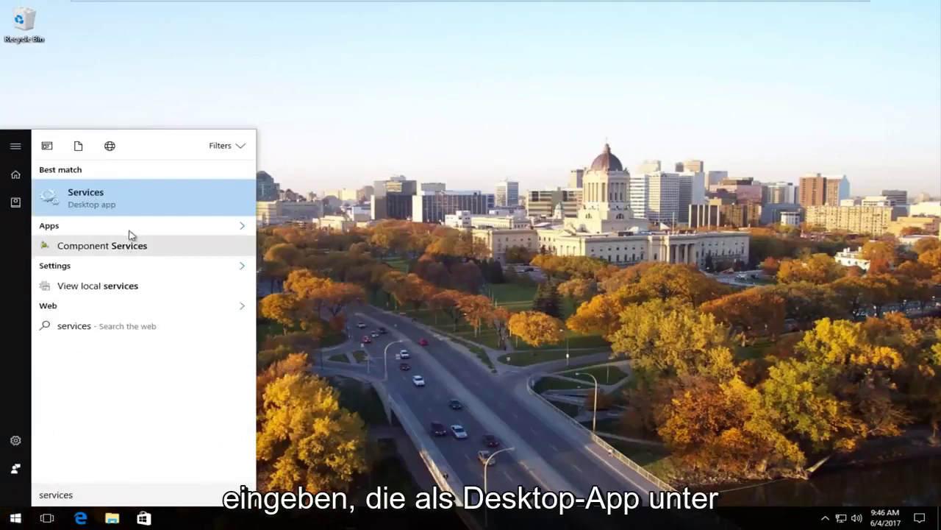
left_click(97, 208)
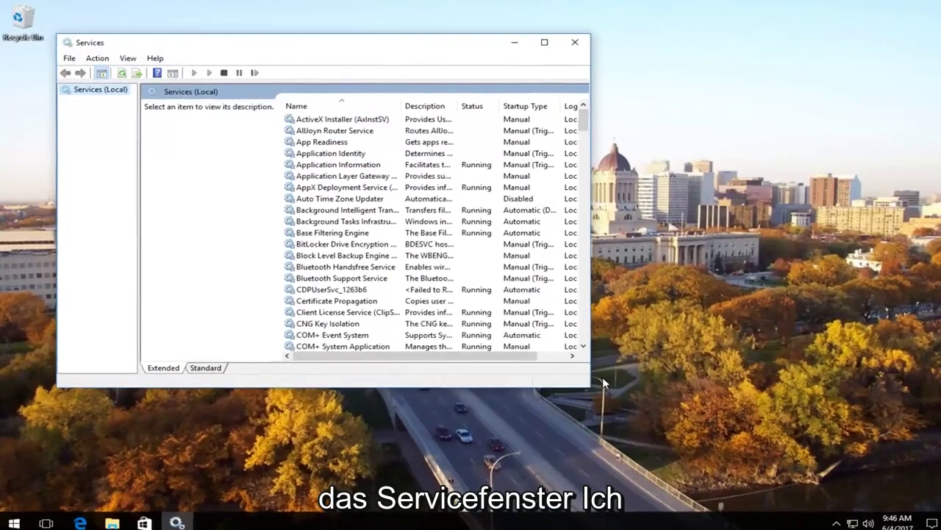
Enlarge the Services window, widen the Name column, and select TCP/IP NetBIOS Helper.
left_click_drag(603, 382, 815, 473)
left_click_drag(420, 96, 513, 101)
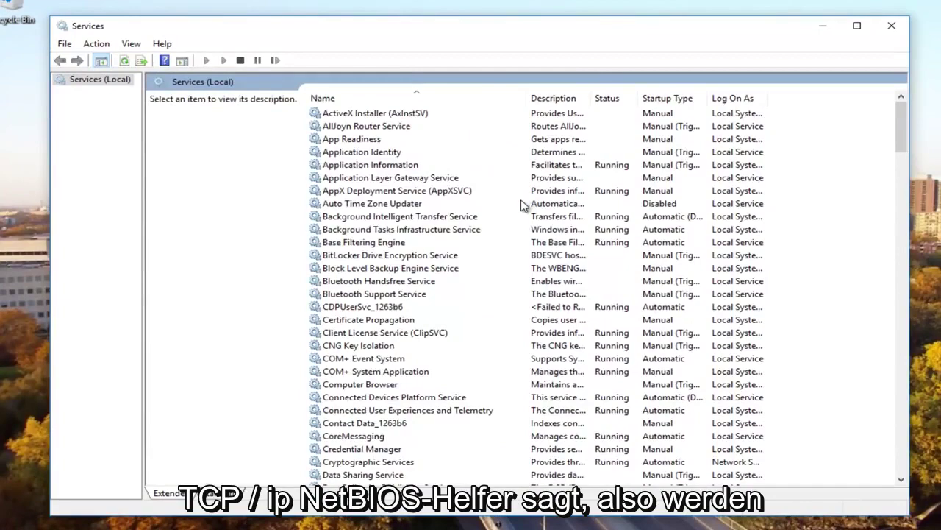
scroll(467, 300, "down", 10)
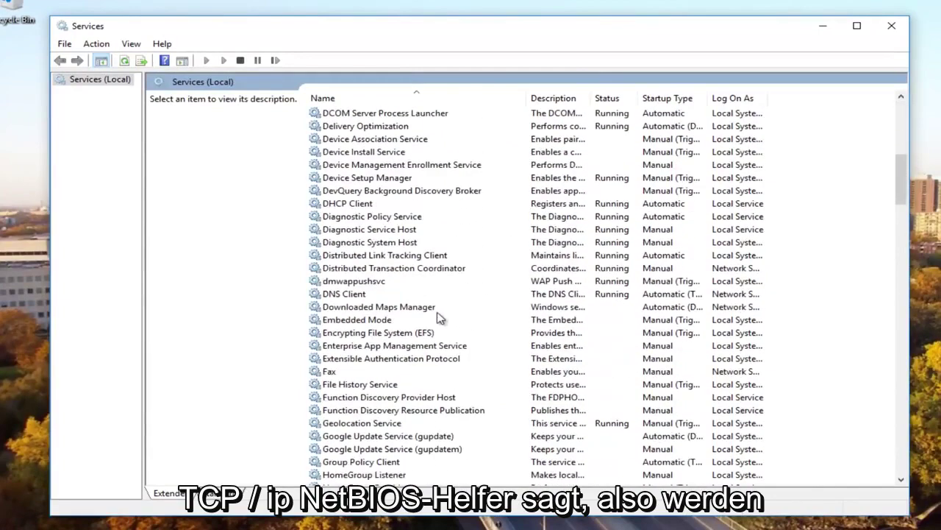
scroll(438, 316, "down", 20)
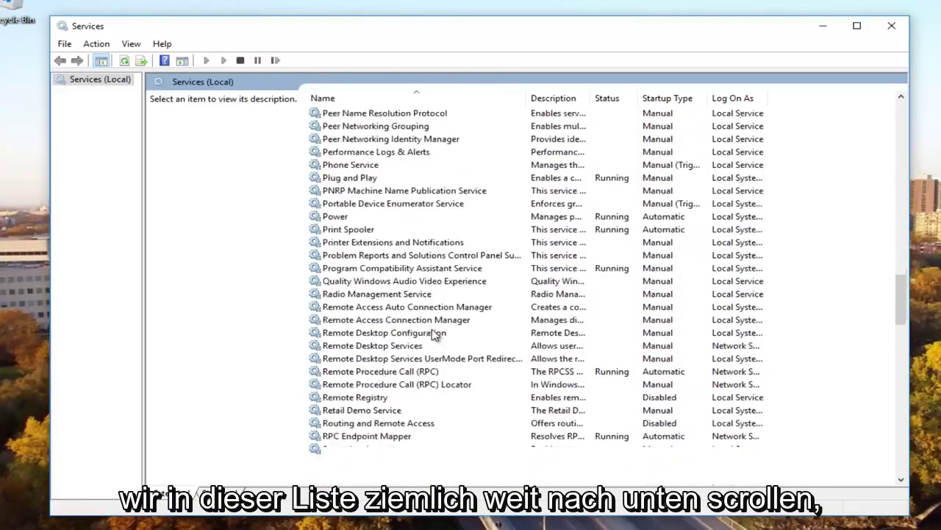
scroll(435, 336, "down", 14)
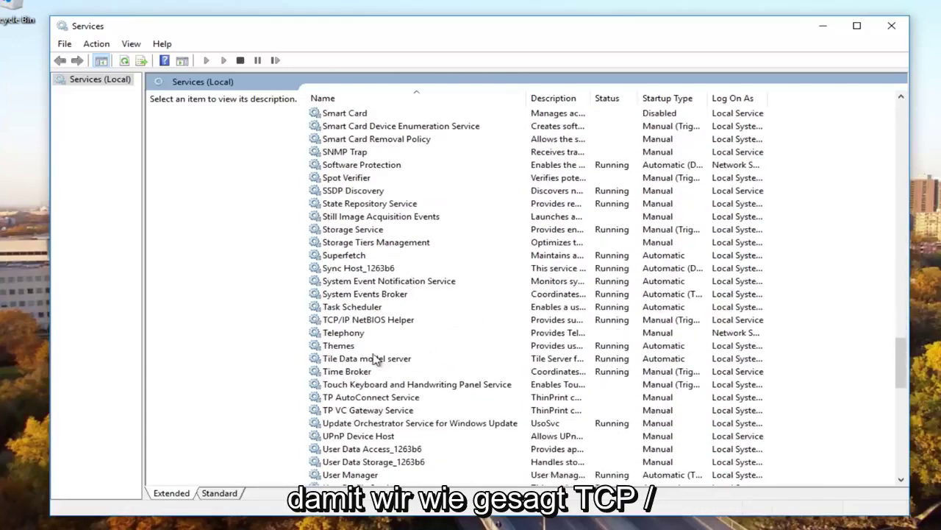
left_click(345, 321)
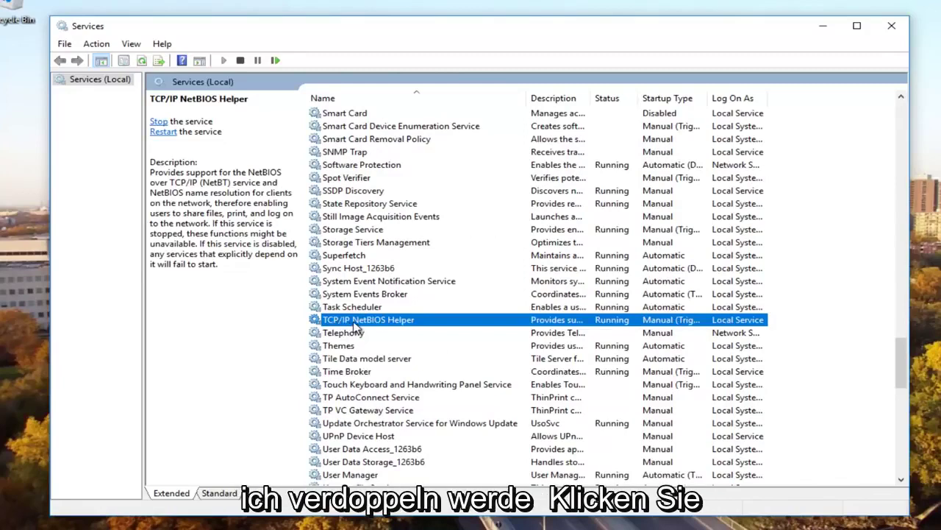
Set the TCP/IP NetBIOS Helper startup type to Automatic, apply, and confirm with OK.
double_click(355, 326)
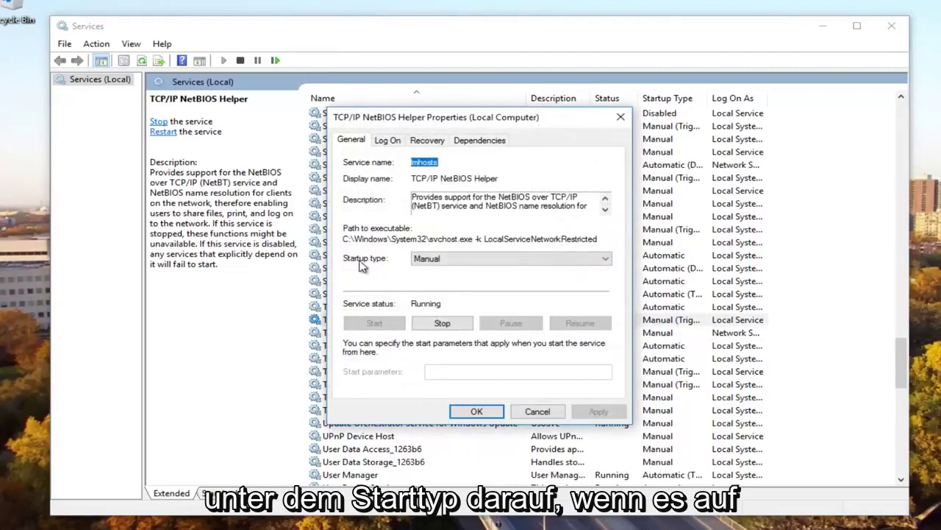
left_click(456, 261)
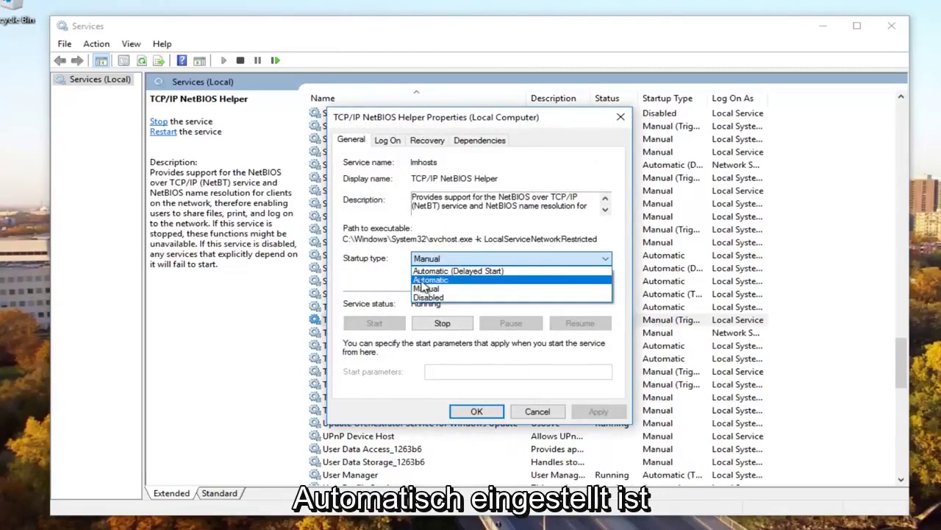
left_click(429, 281)
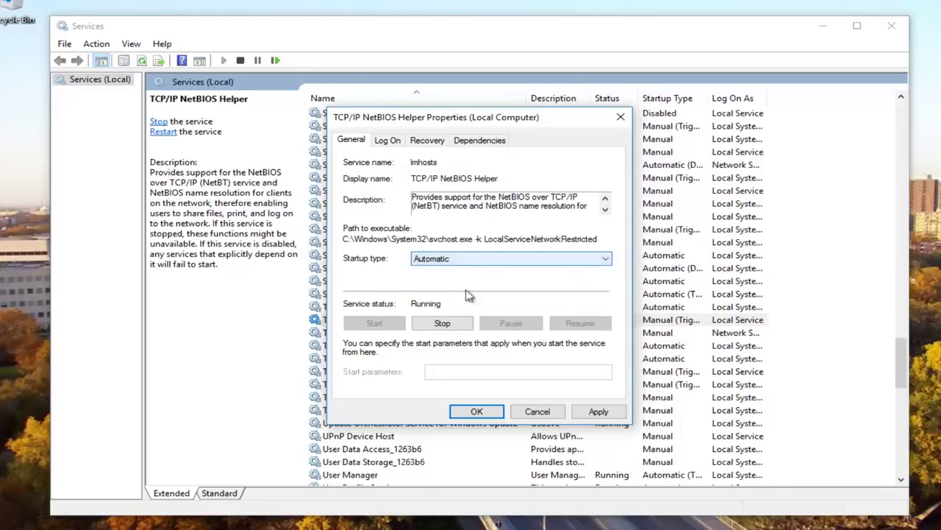
left_click(598, 412)
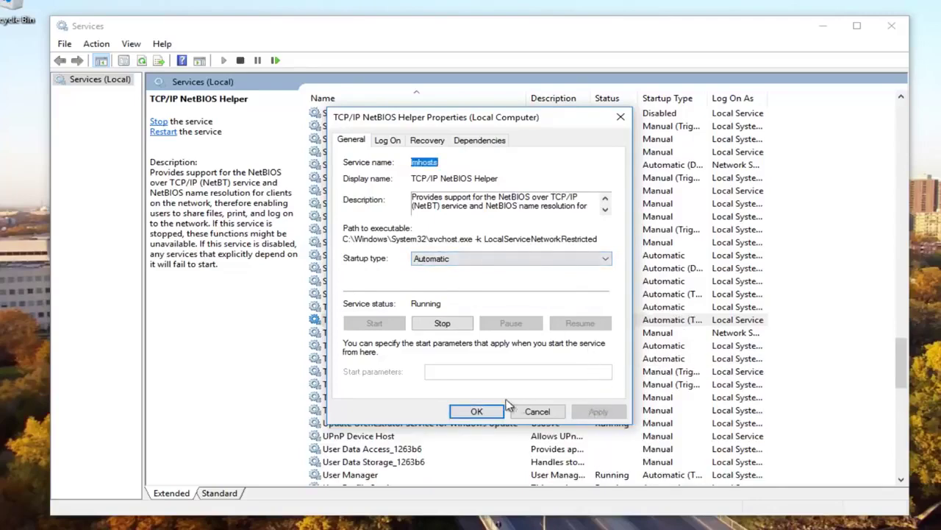
left_click(473, 412)
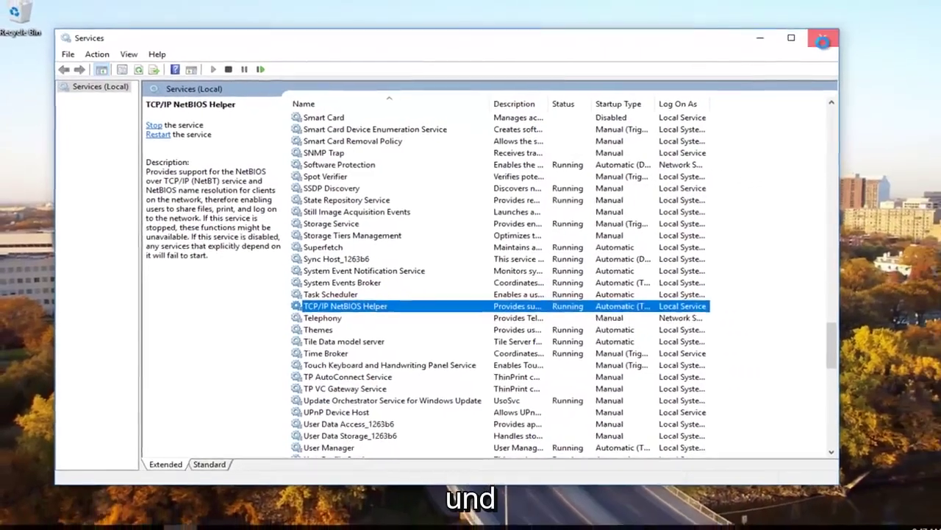
Close Services and open Network and Sharing Center through a Start menu search.
left_click(891, 26)
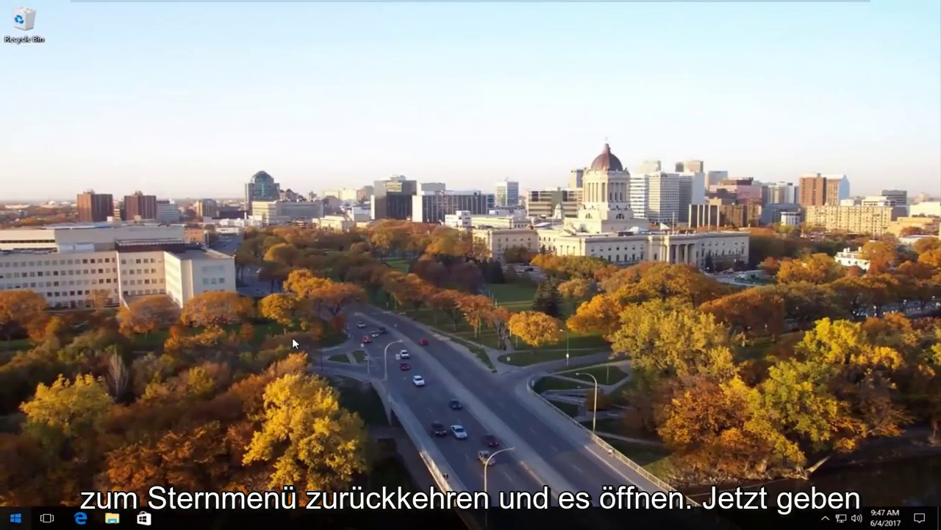
key("super")
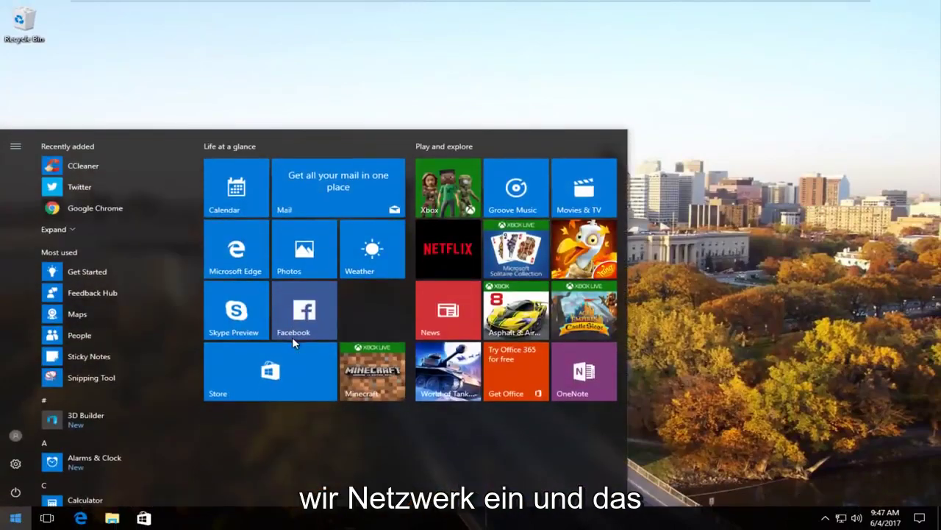
type("netowk")
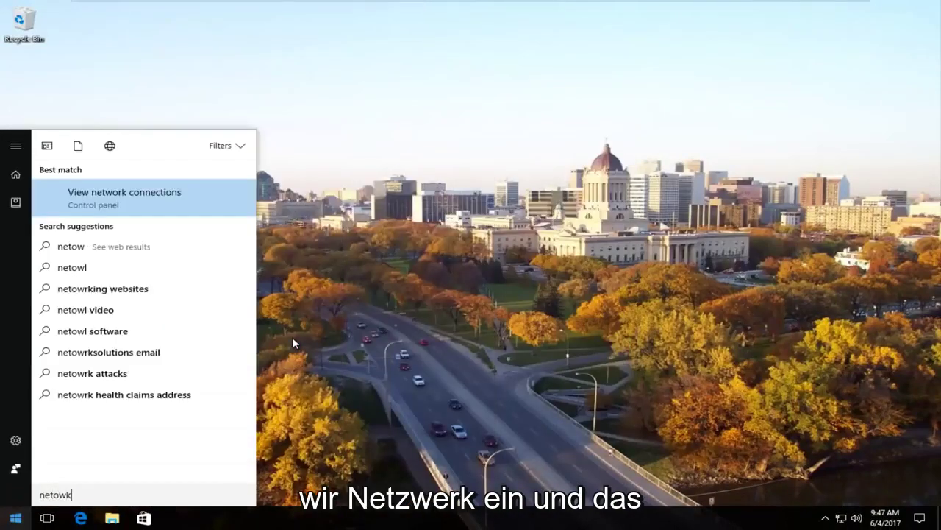
key("BackSpace")
key("BackSpace")
key("BackSpace")
type("work and shr")
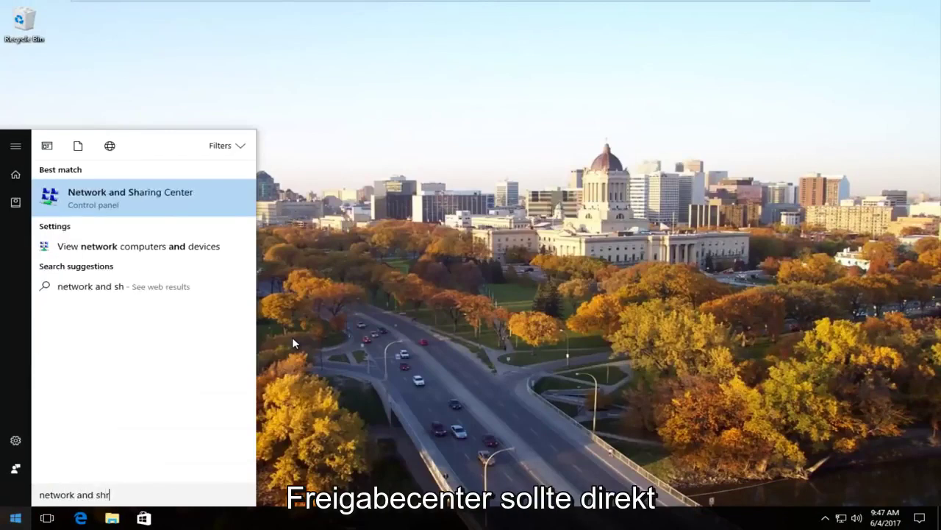
type("ing ce")
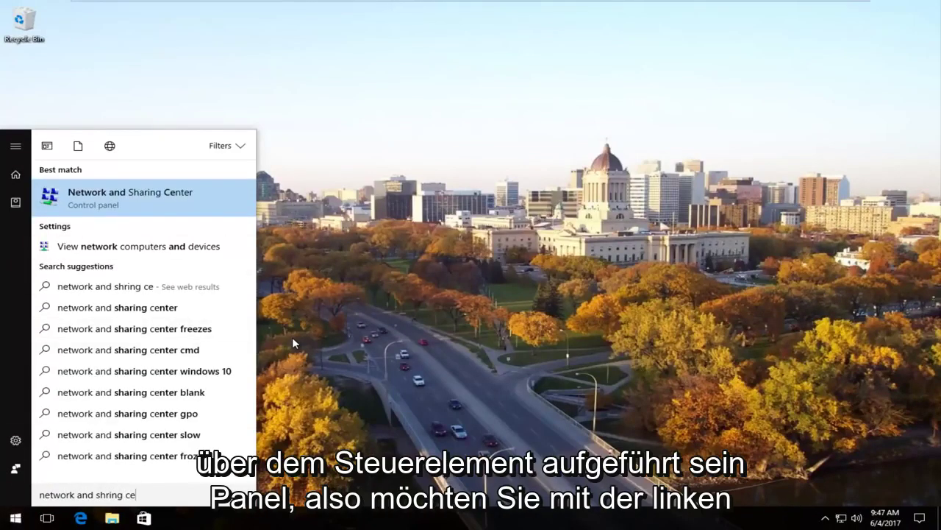
key("Return")
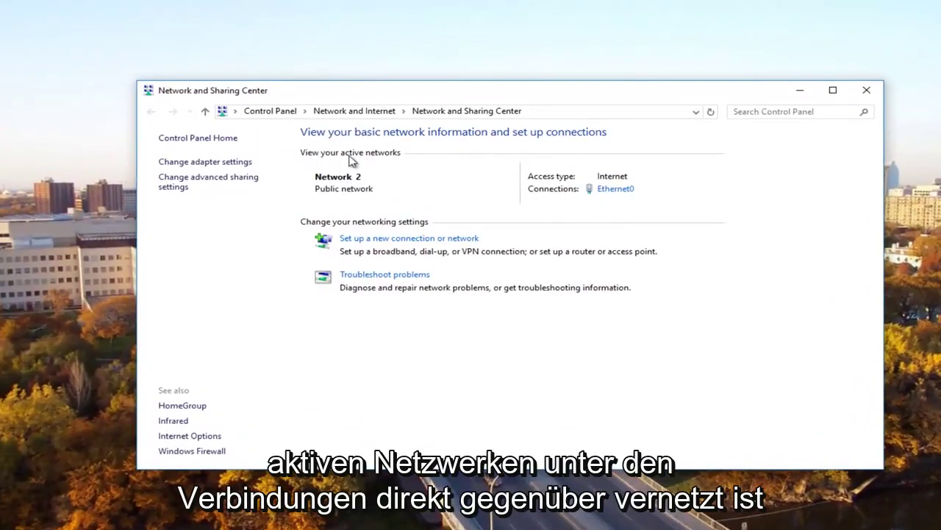
Open Ethernet0 status and its Properties, then select Internet Protocol Version 4 (TCP/IPv4).
left_click(610, 190)
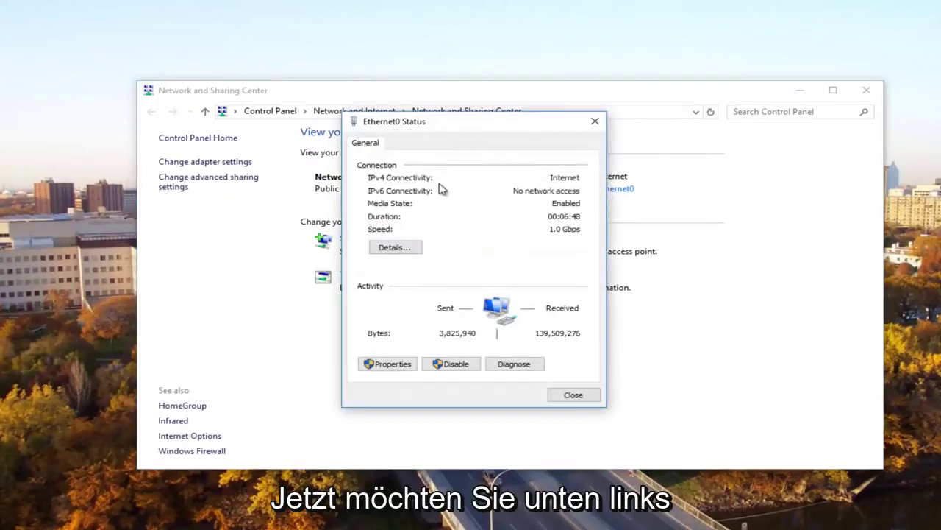
left_click_drag(426, 130, 454, 125)
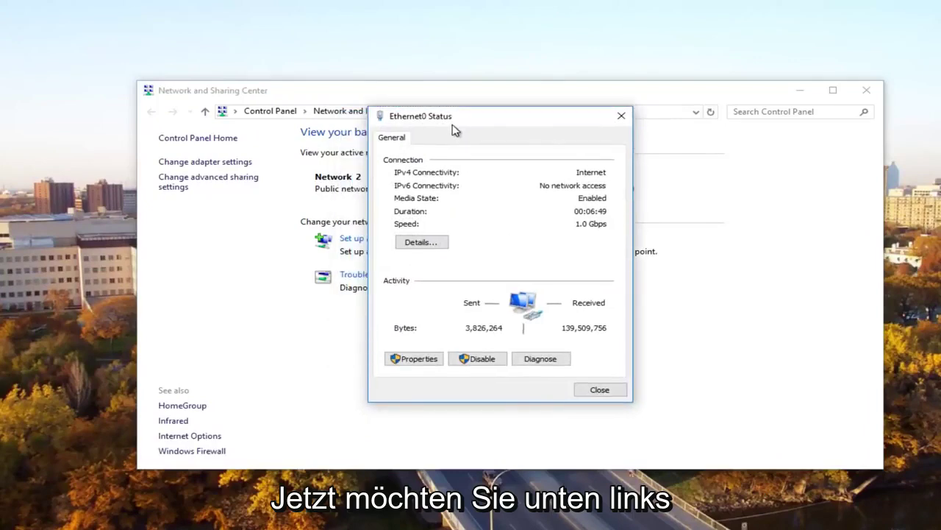
left_click(417, 360)
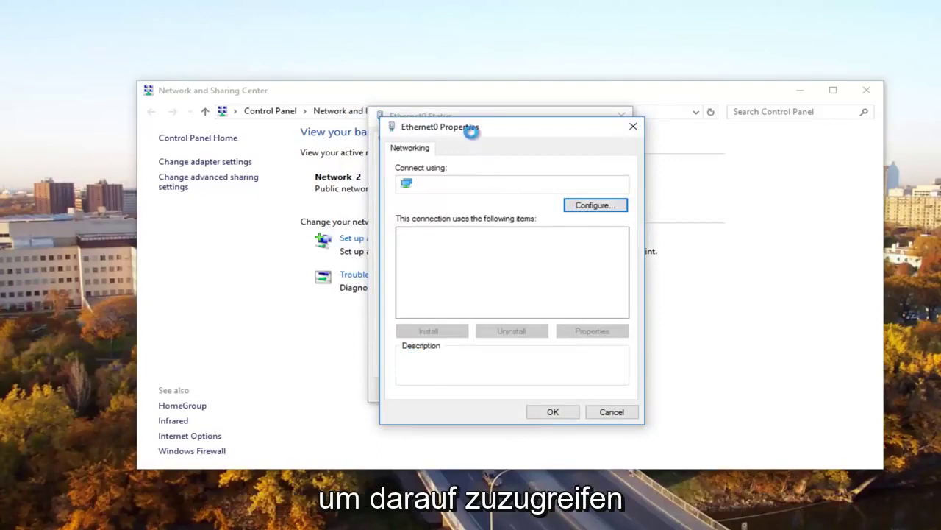
left_click_drag(469, 130, 448, 106)
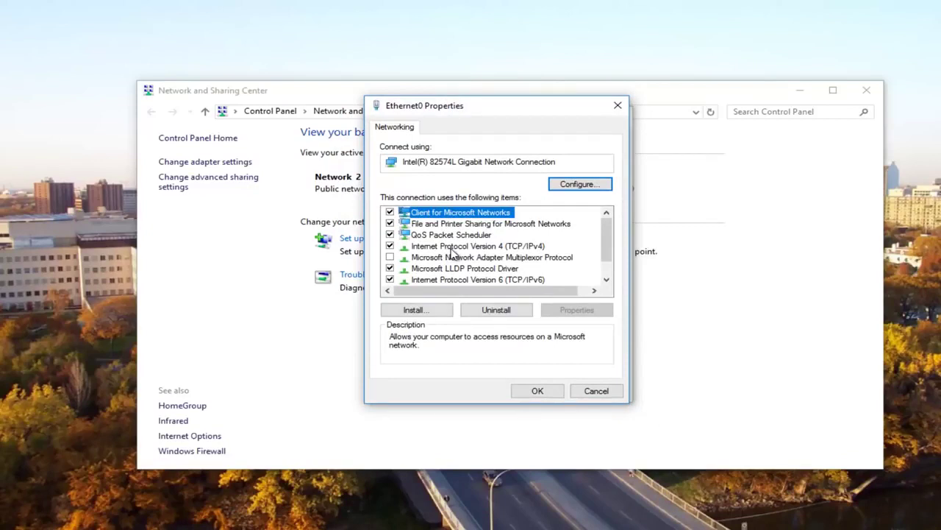
left_click(453, 247)
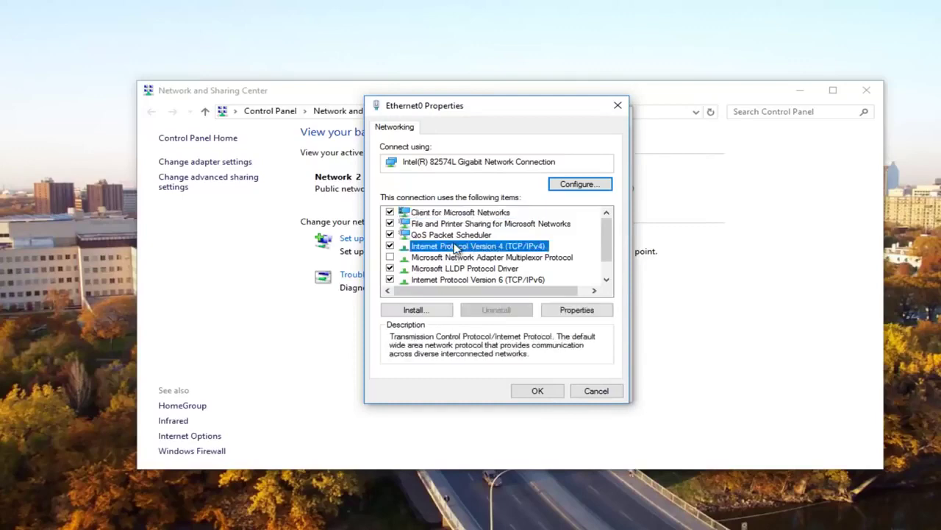
Open the IPv4 properties and their Advanced TCP/IP Settings dialog.
left_click(563, 312)
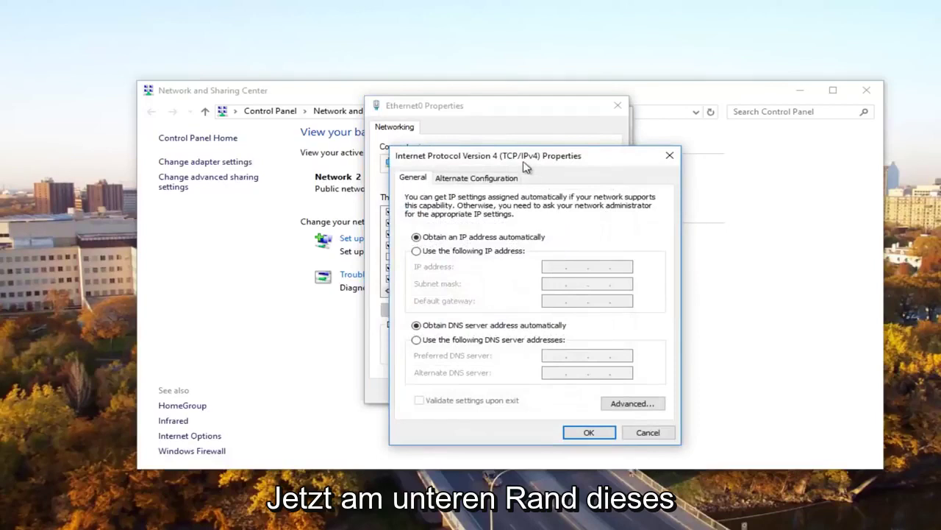
left_click_drag(526, 162, 495, 115)
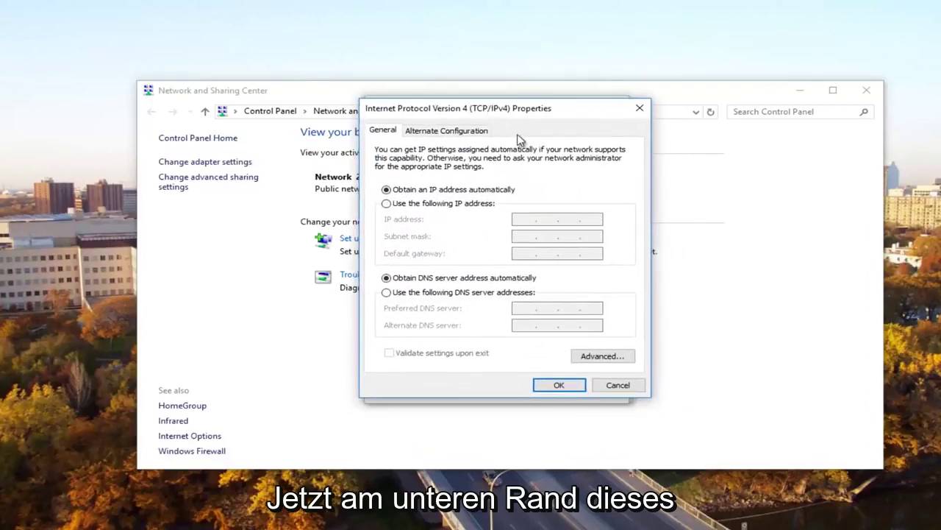
left_click(595, 358)
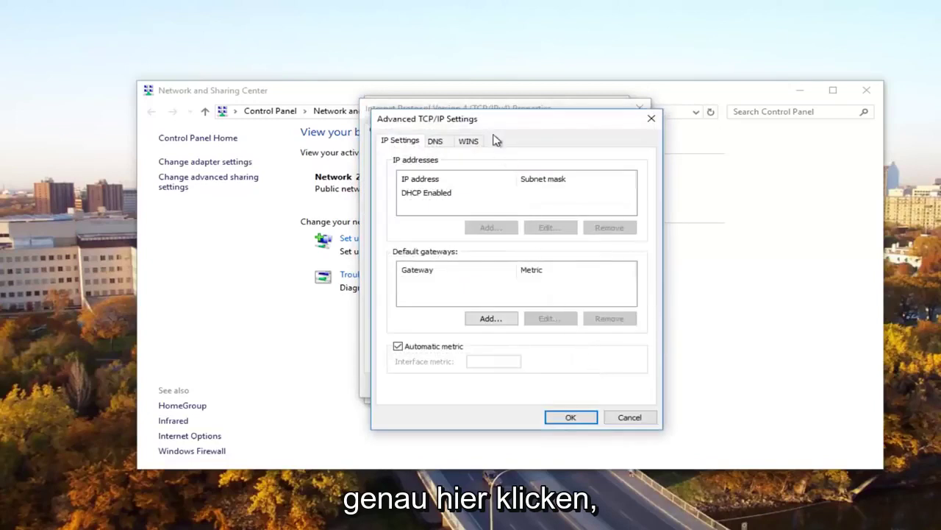
left_click_drag(486, 122, 471, 107)
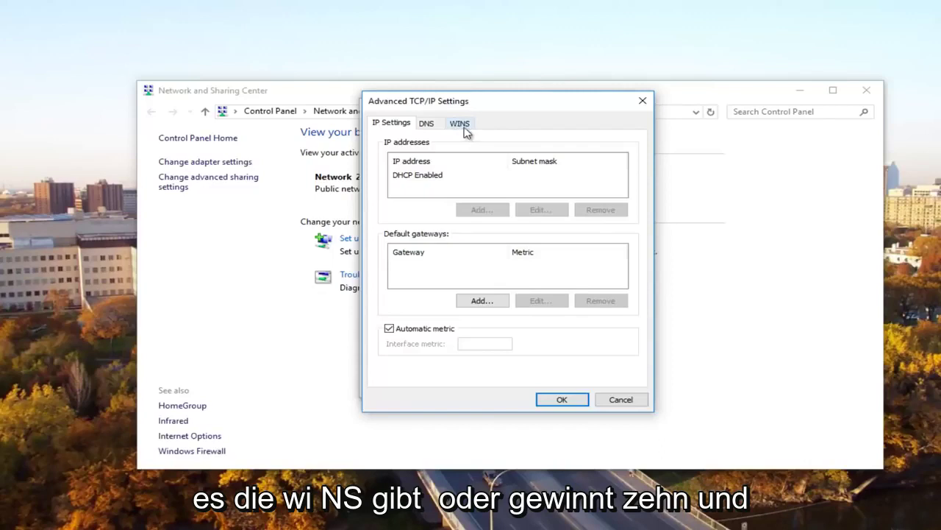
Enable NetBIOS over TCP/IP on the WINS tab, then close all Ethernet0 dialogs.
left_click(461, 124)
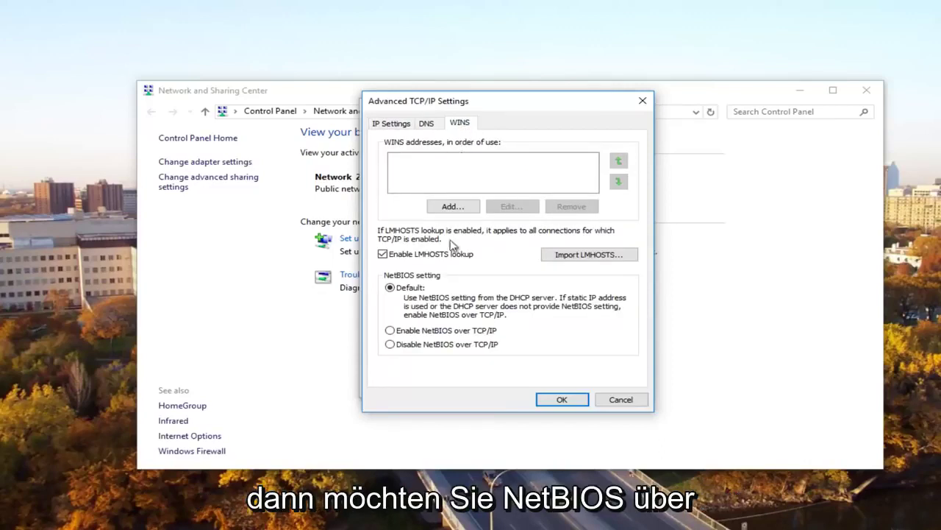
left_click(390, 331)
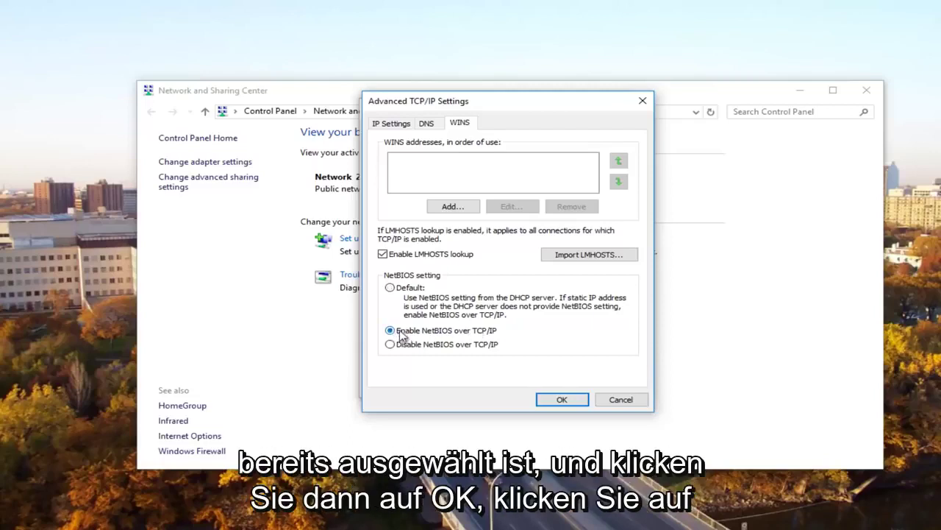
left_click(561, 400)
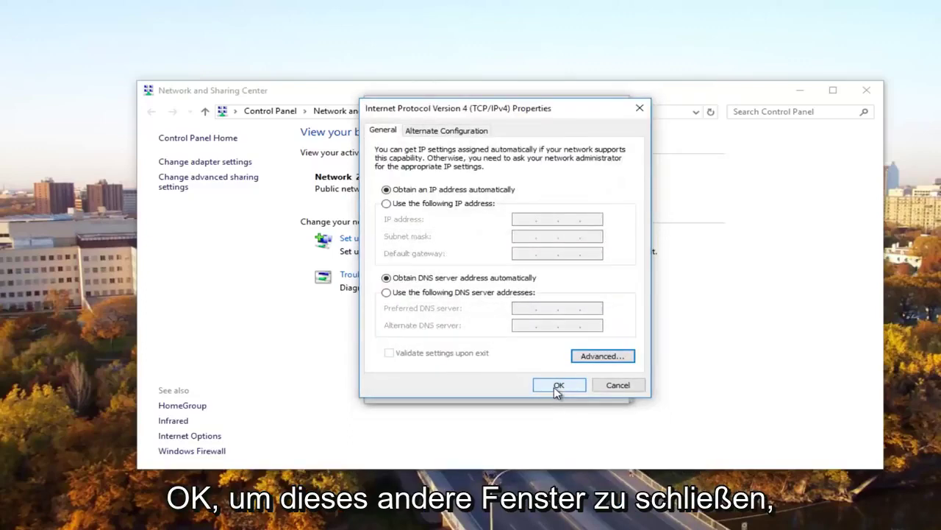
left_click(558, 386)
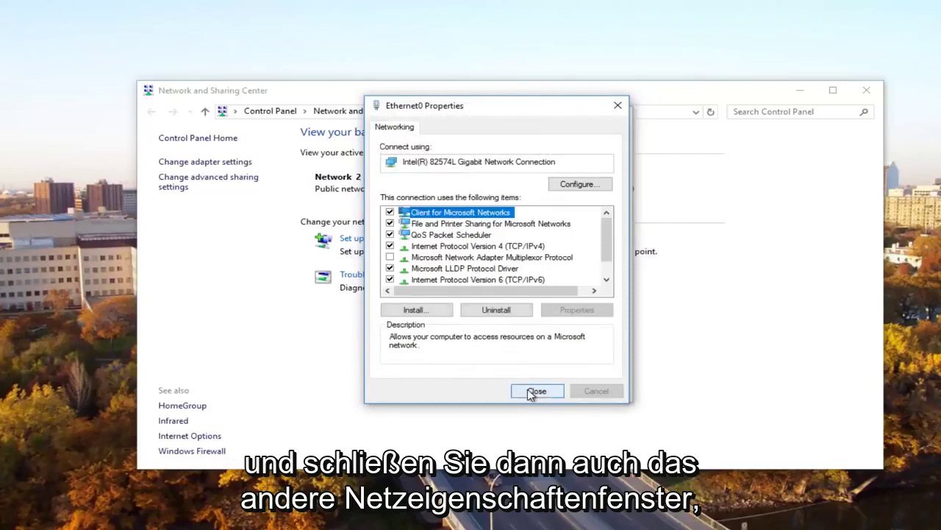
left_click(536, 390)
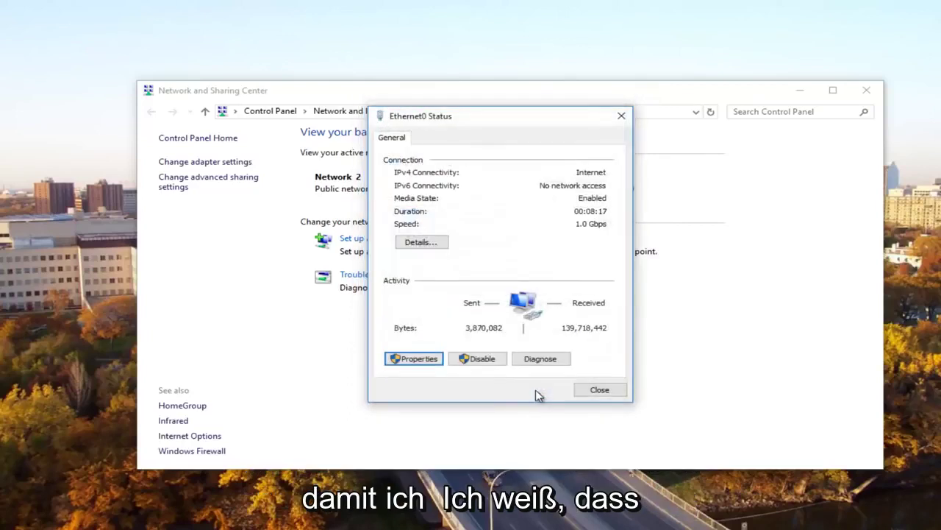
left_click(621, 116)
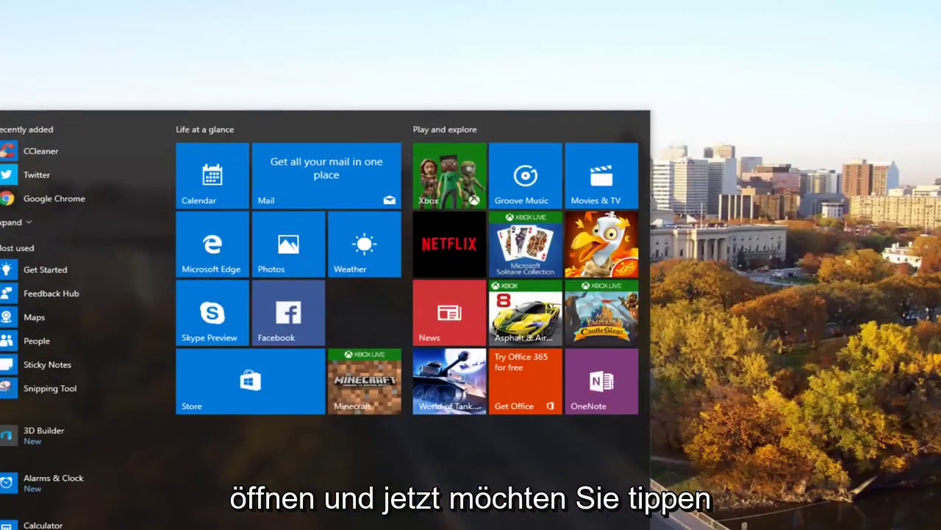
Search for regedit and run Registry Editor as administrator.
type("regedit")
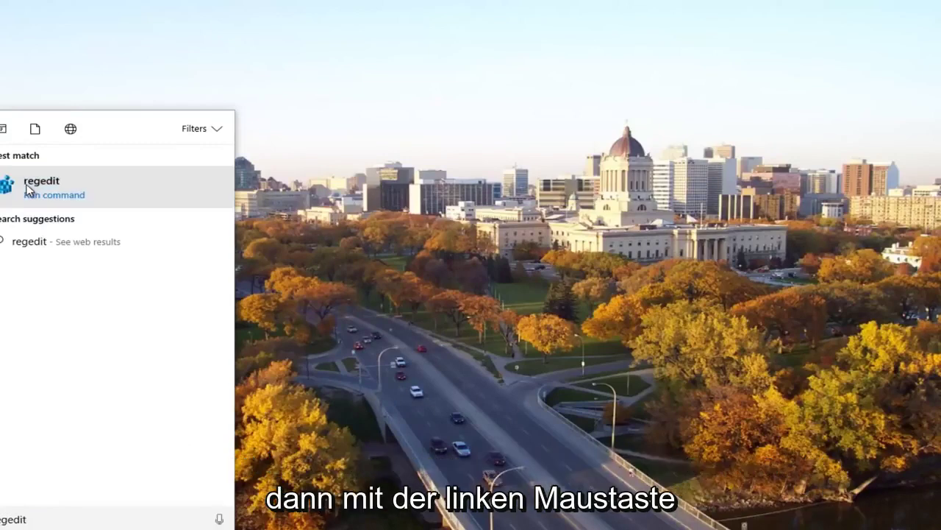
right_click(28, 190)
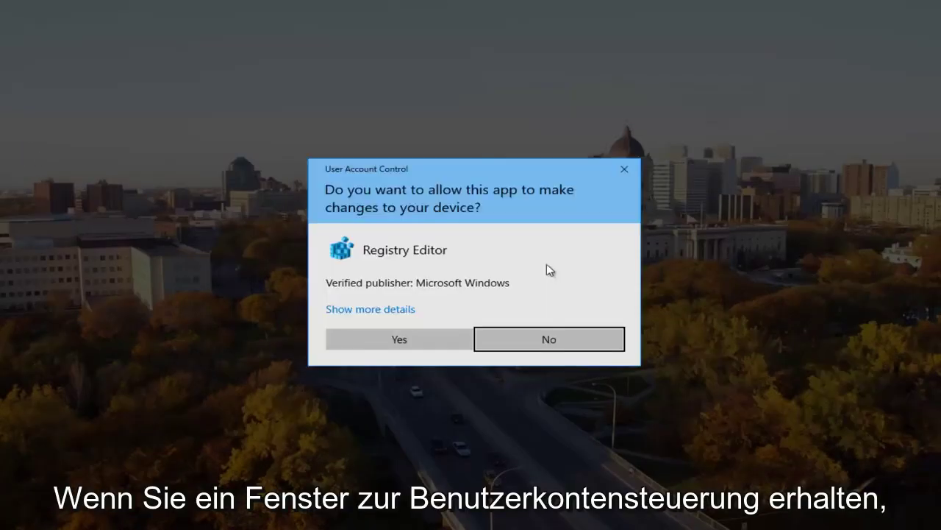
Approve the UAC prompt and navigate to HKEY_LOCAL_MACHINE\SOFTWARE\Microsoft\MSLicensing.
left_click(383, 338)
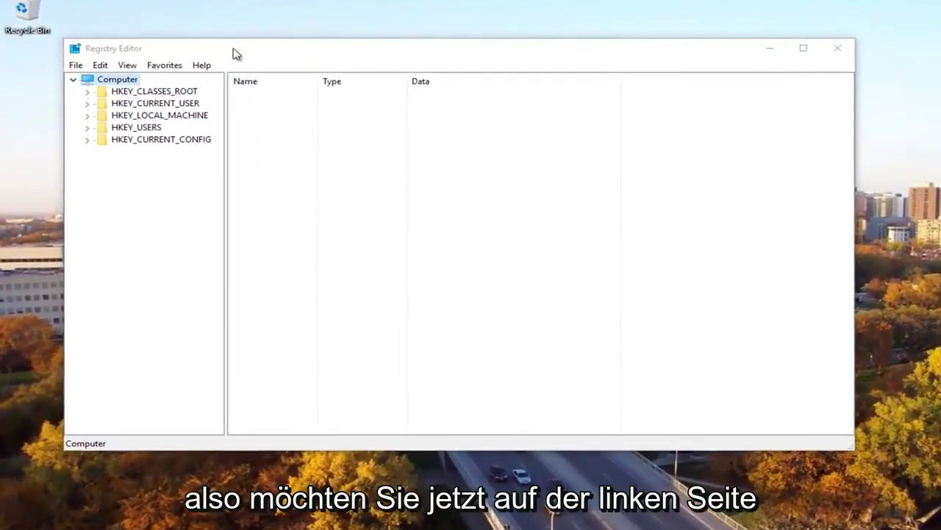
left_click_drag(235, 53, 254, 52)
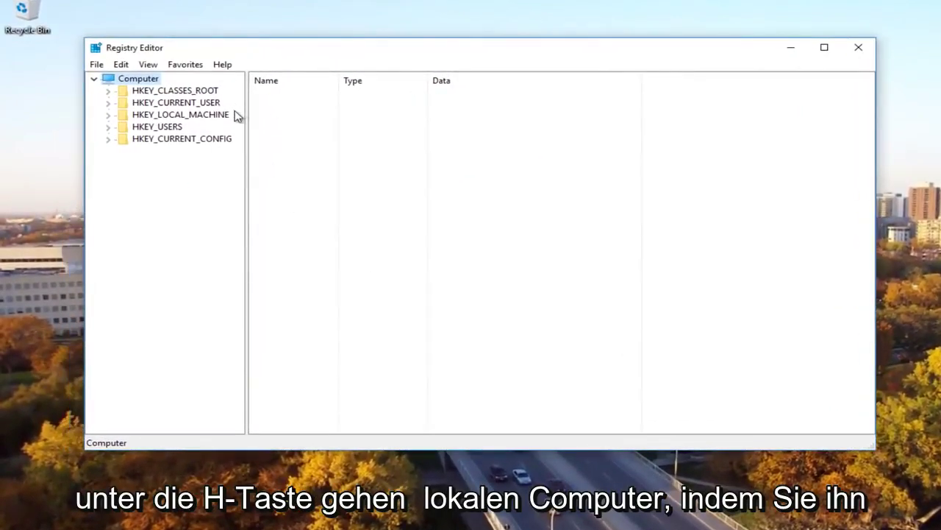
left_click(108, 114)
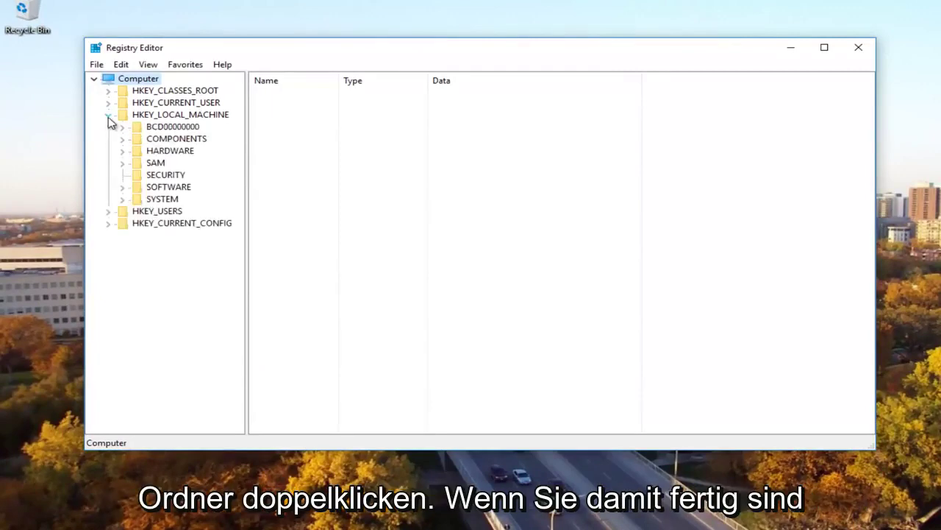
left_click(123, 188)
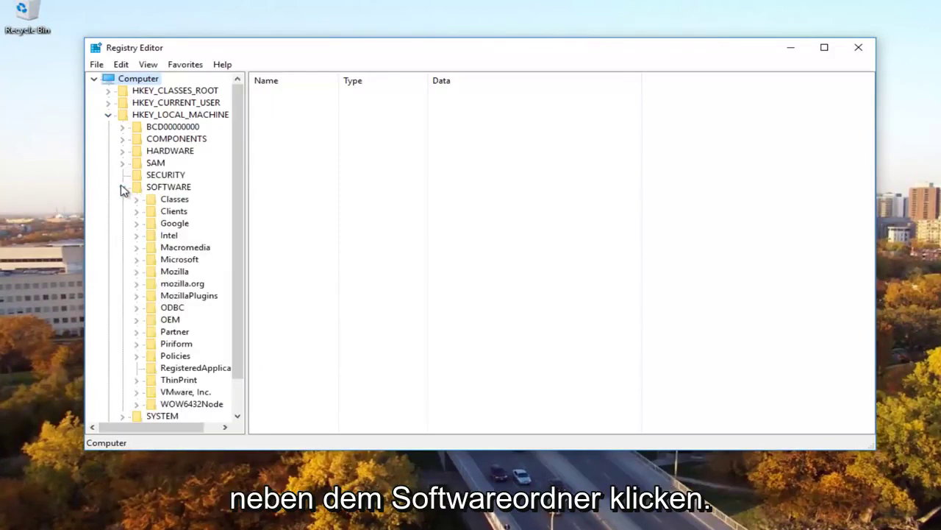
left_click_drag(250, 173, 290, 175)
left_click(177, 260)
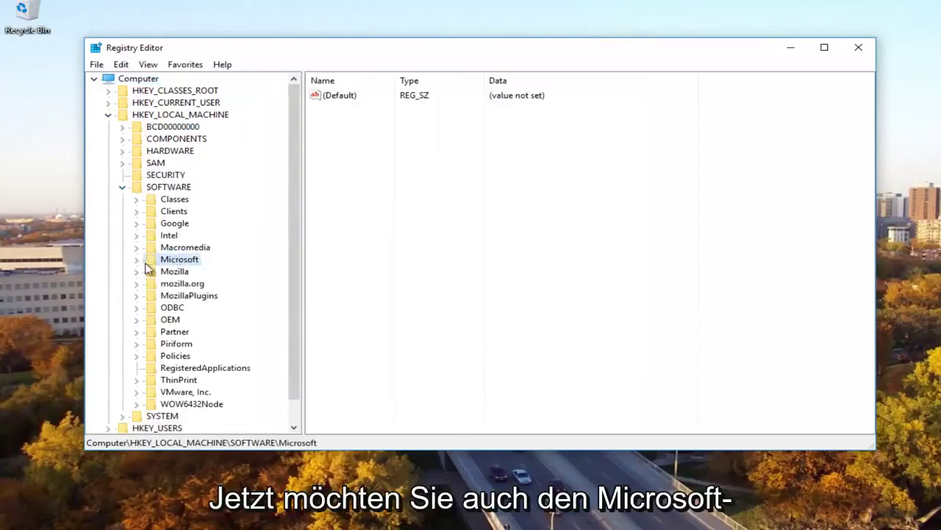
left_click(137, 261)
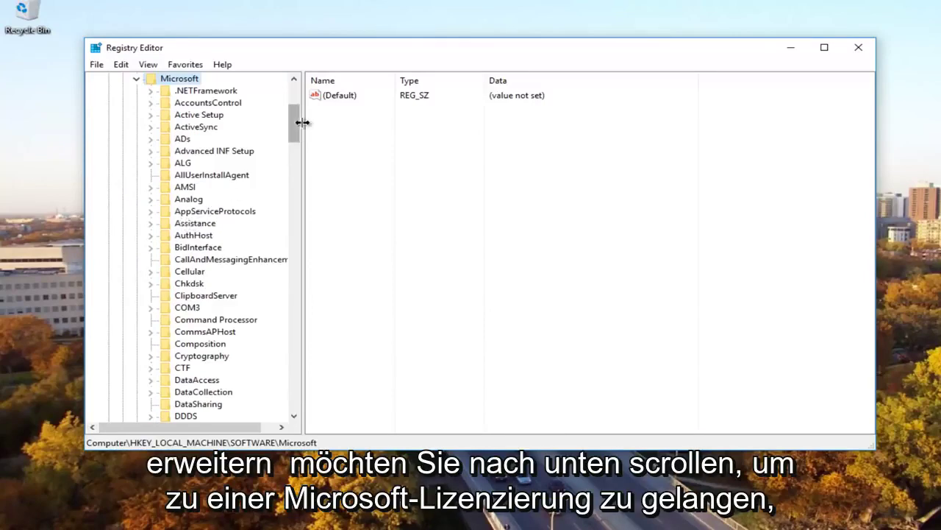
left_click_drag(293, 123, 292, 226)
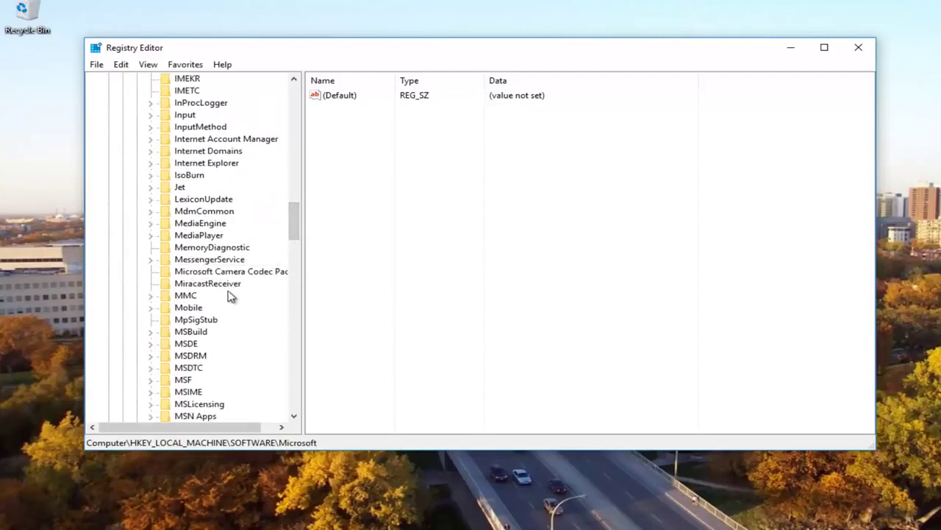
scroll(227, 291, "down", 3)
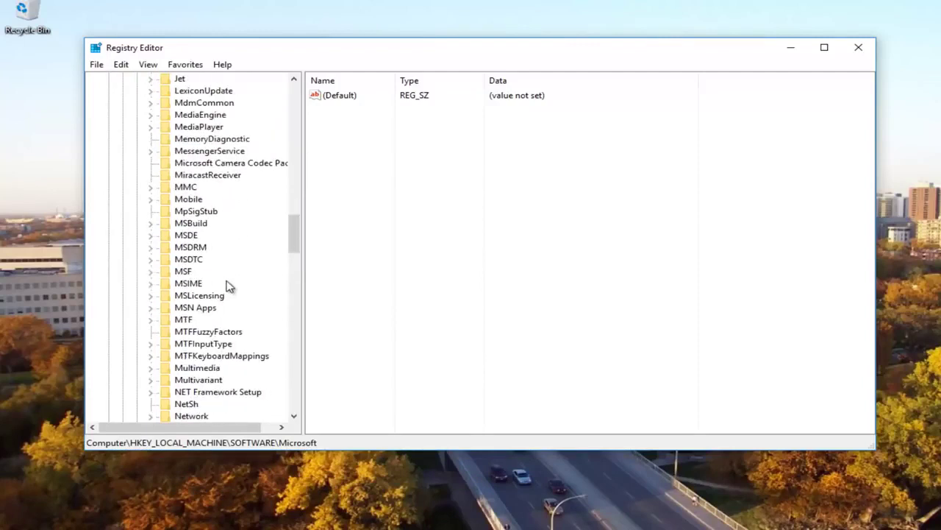
left_click(183, 296)
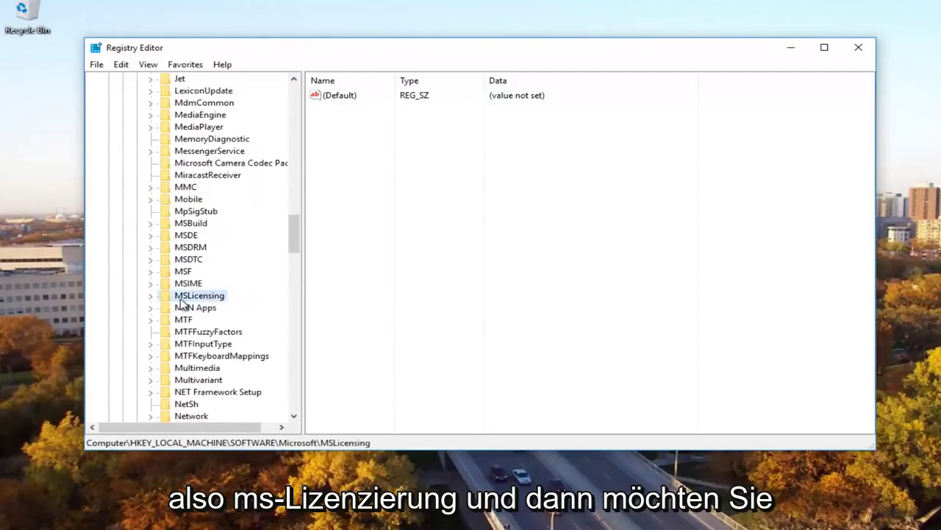
Expand MSLicensing, look through its HardwareID and Store subkeys, and select HardwareID.
left_click(150, 297)
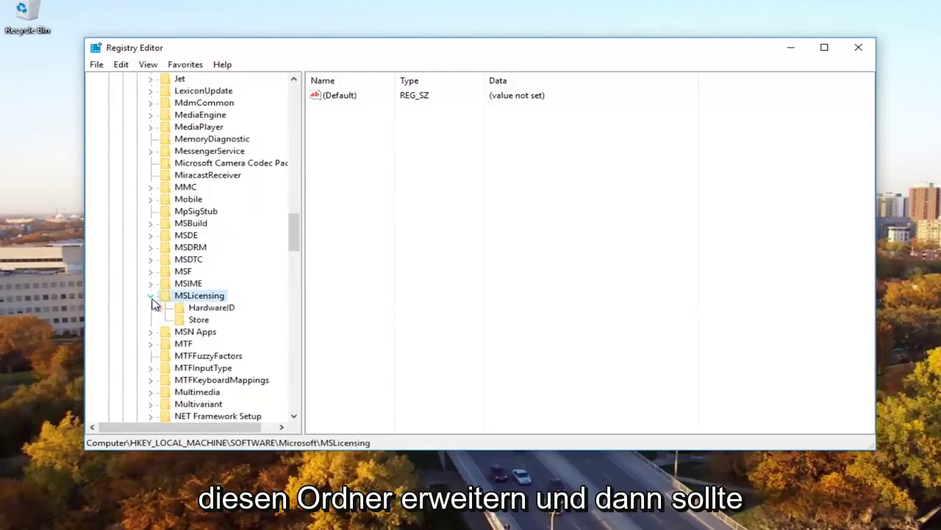
left_click(198, 309)
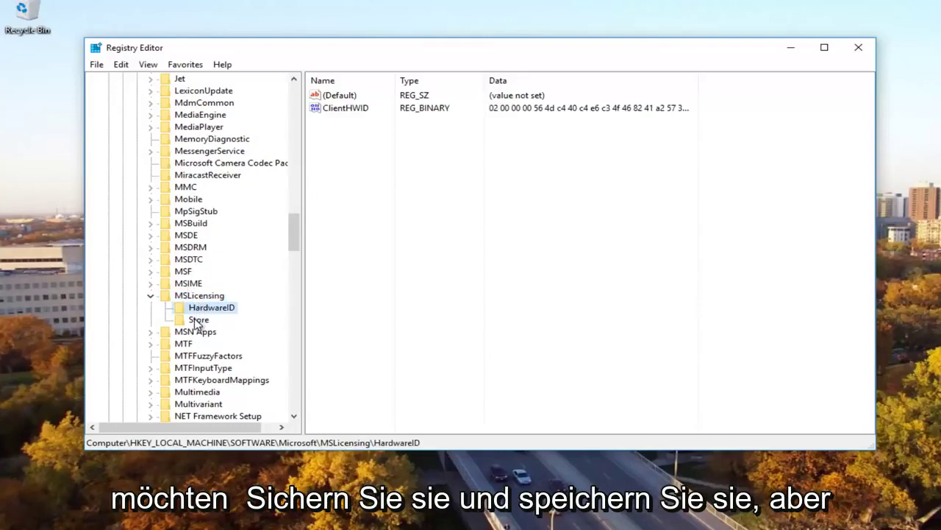
left_click(198, 321)
key("Left")
key("Down")
key("Down")
key("Up")
key("Down")
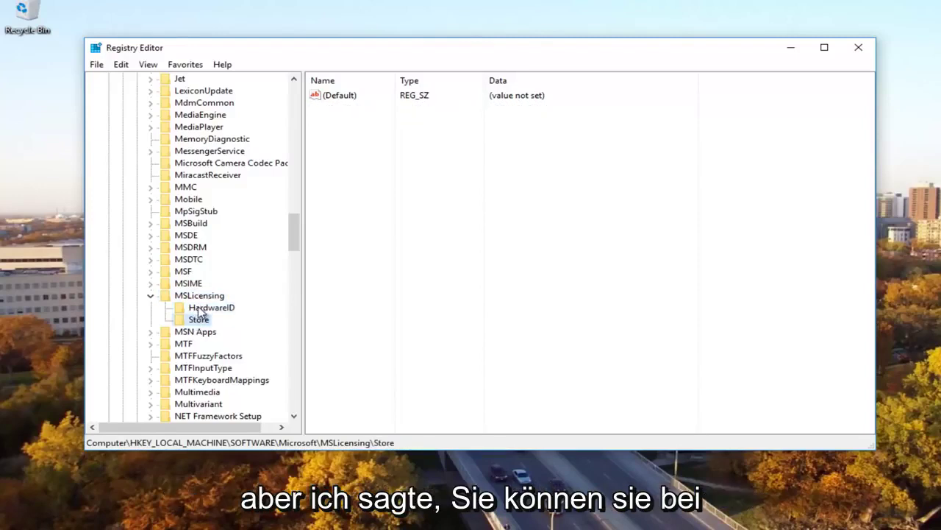
key("Up")
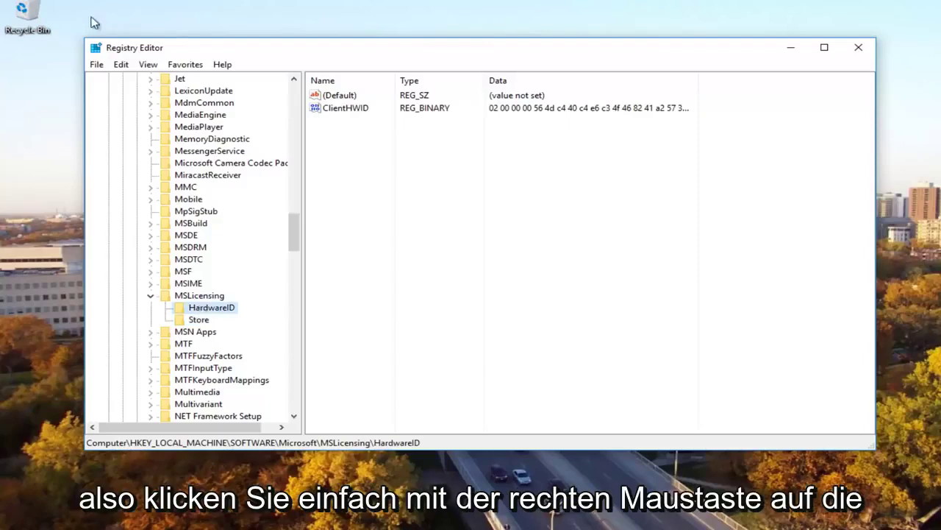
right_click(213, 308)
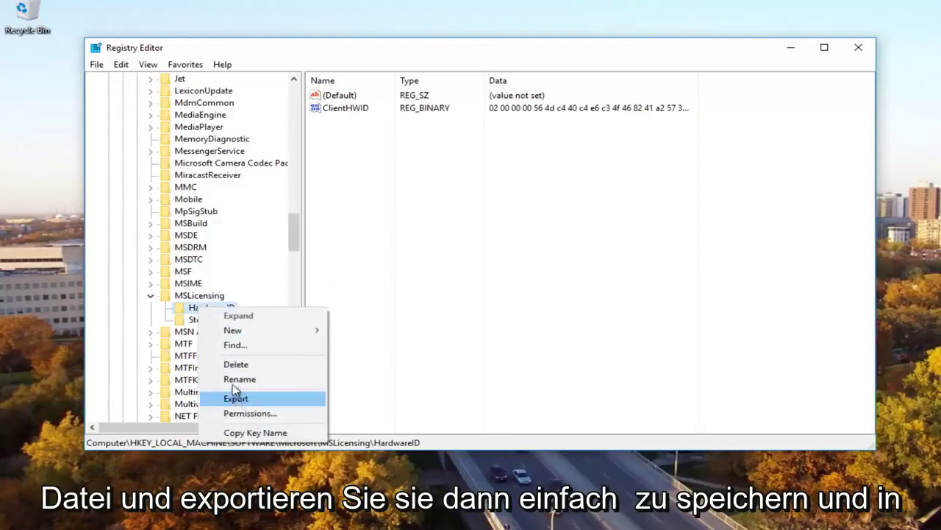
left_click(183, 308)
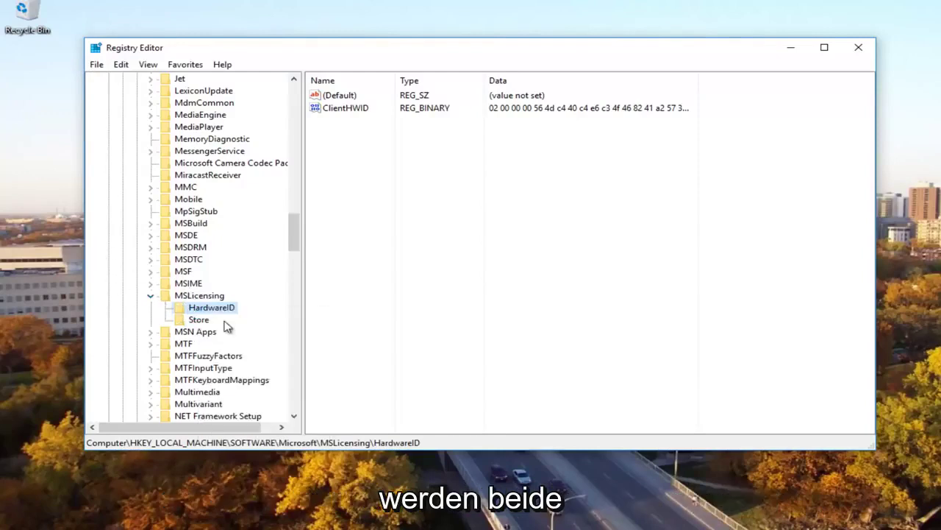
Delete the HardwareID and Store keys, confirming each, then close Registry Editor.
key("Delete")
left_click(614, 278)
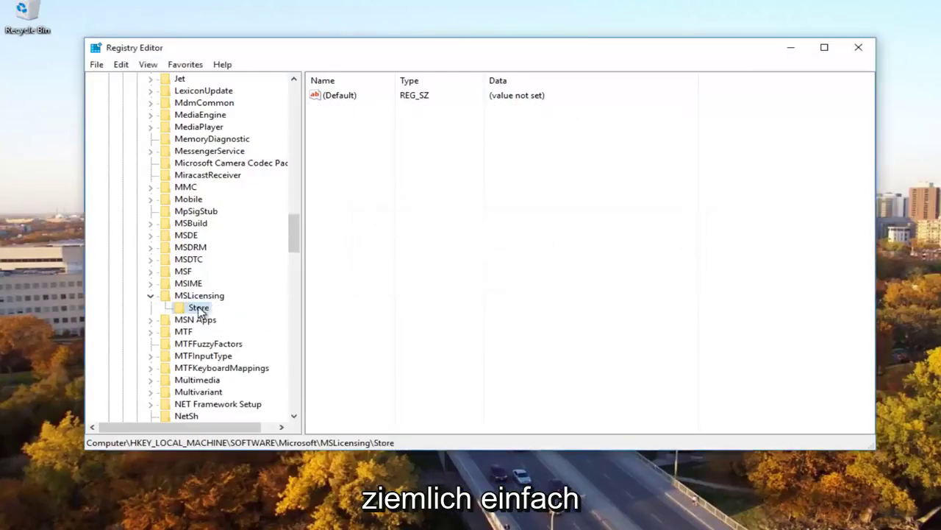
key("Delete")
left_click(609, 278)
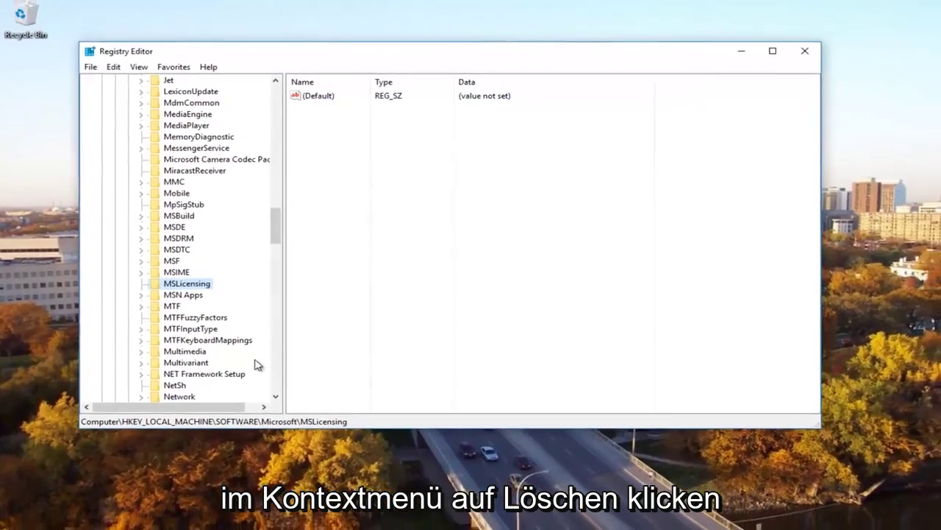
left_click(776, 53)
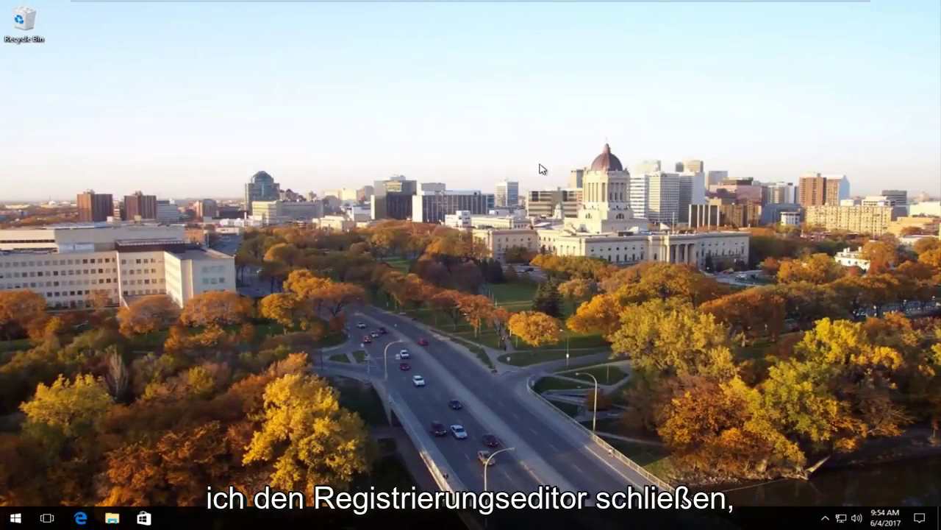
Search 'network' in Windows search and open the Network and Sharing Center result.
key("super+s")
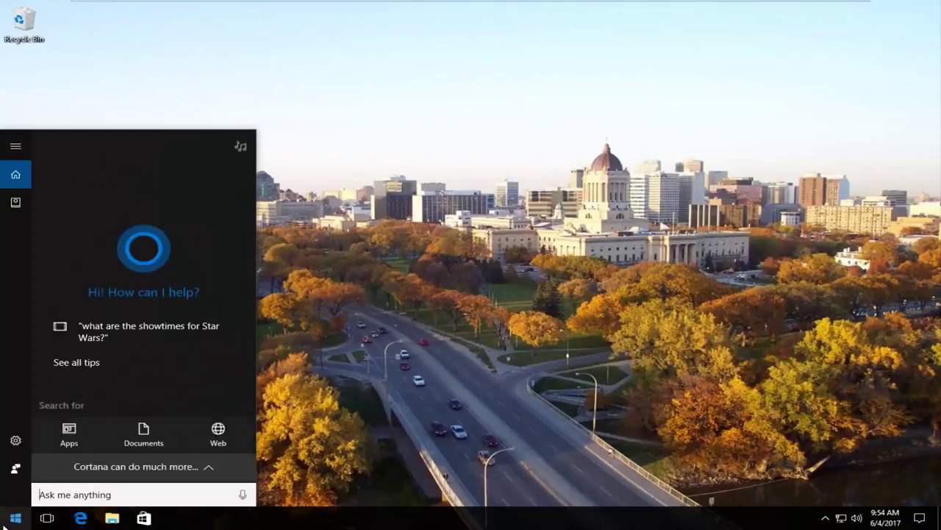
type("nwe")
key("BackSpace")
key("BackSpace")
type("etwork")
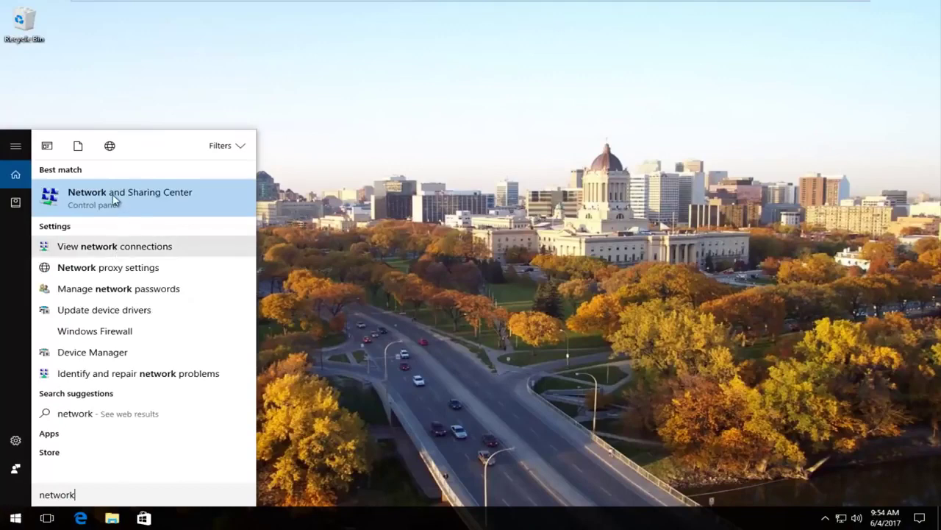
left_click(113, 197)
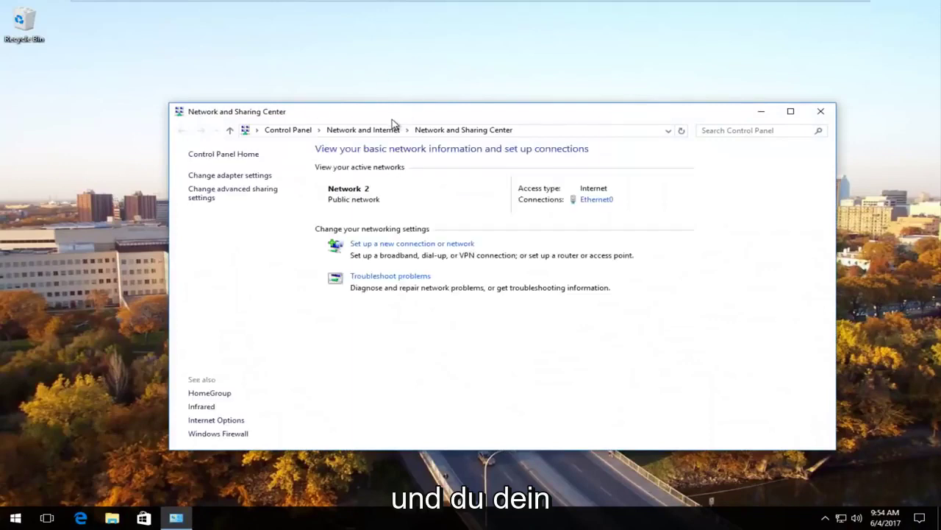
left_click_drag(397, 115, 386, 96)
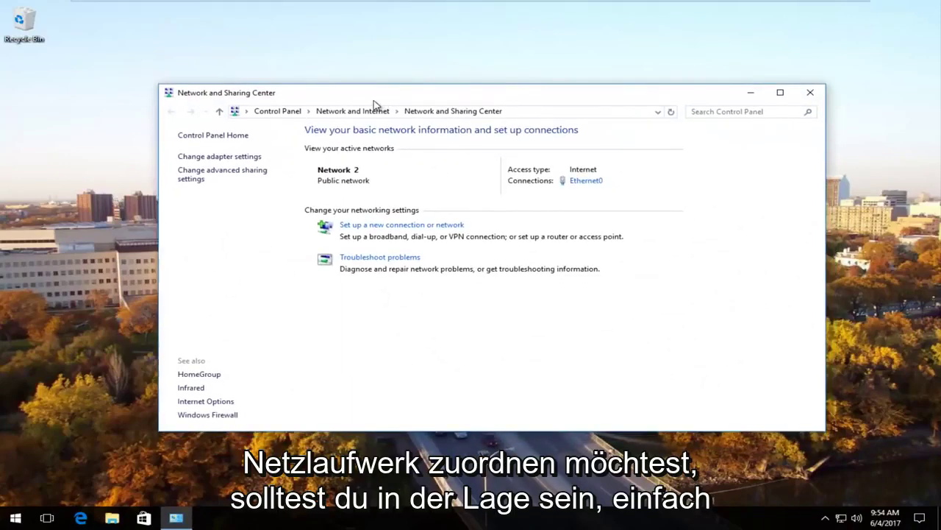